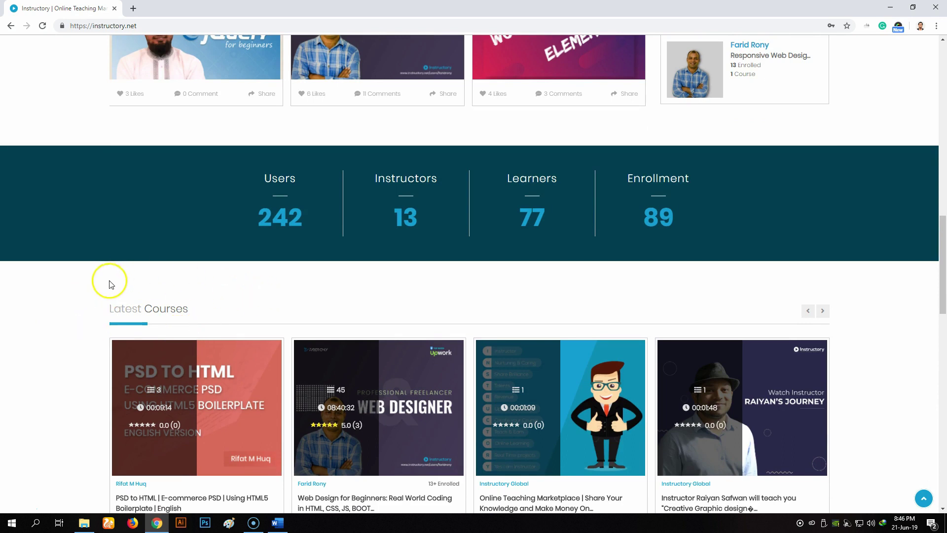
Step: Scroll to Latest Courses on the homepage and open the PSD to HTML course
scroll(102, 312, down, 2)
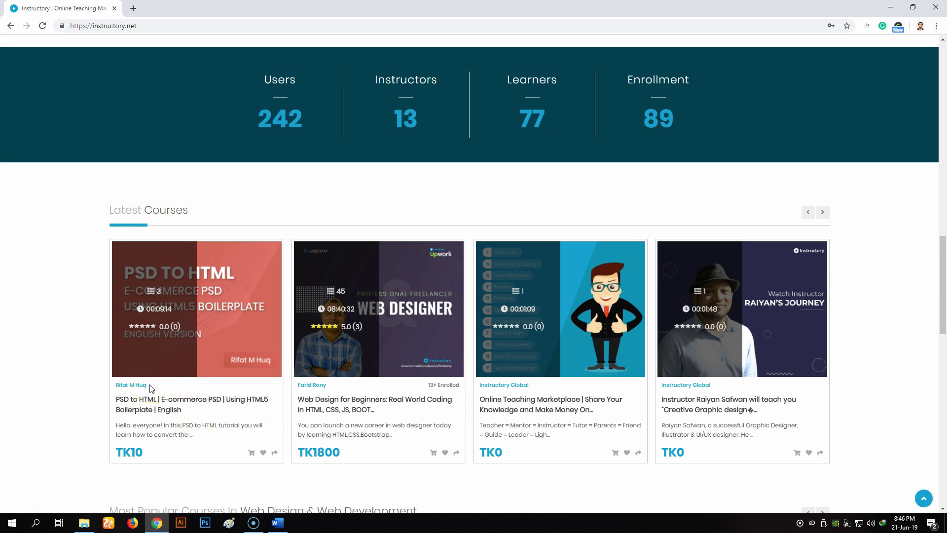
click(218, 399)
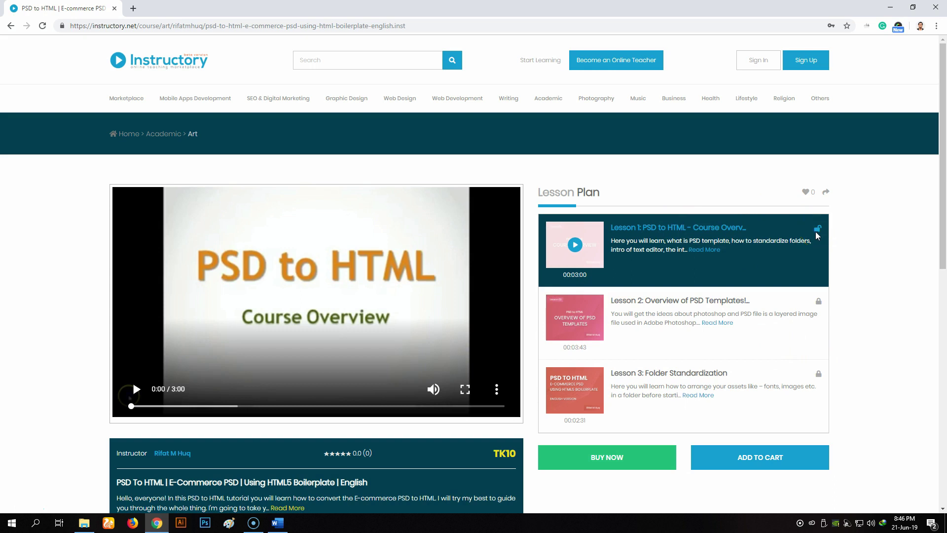
Step: Try the overview video and review the course's three-lesson plan and TK10 price
click(138, 391)
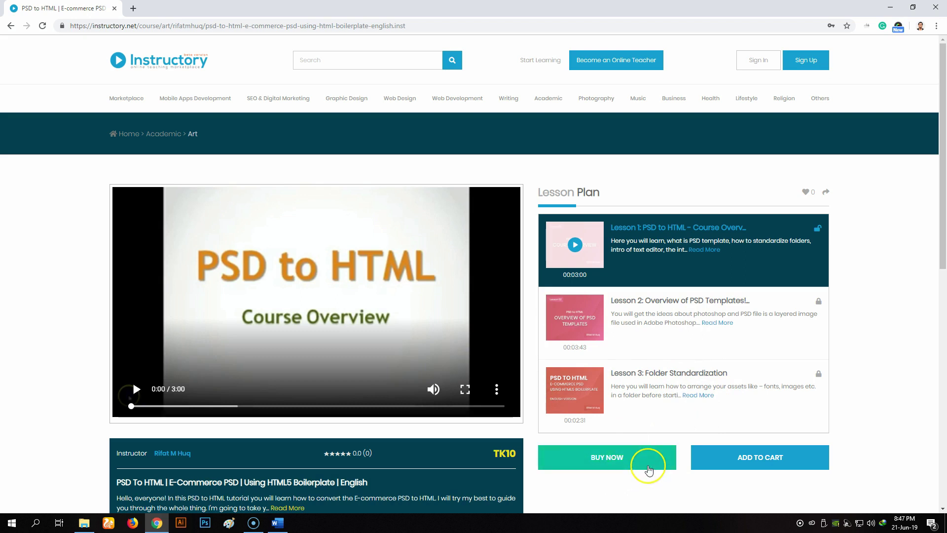
scroll(645, 467, down, 2)
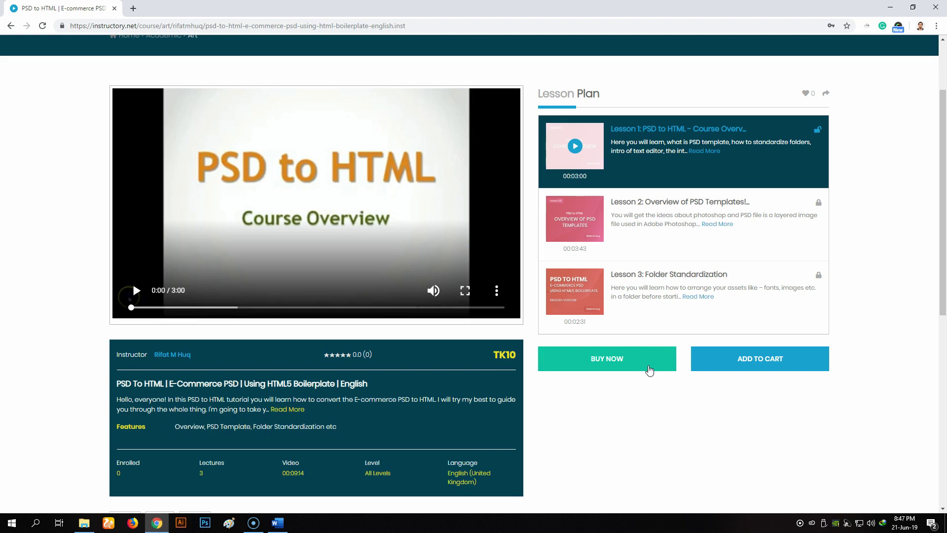
scroll(704, 415, up, 2)
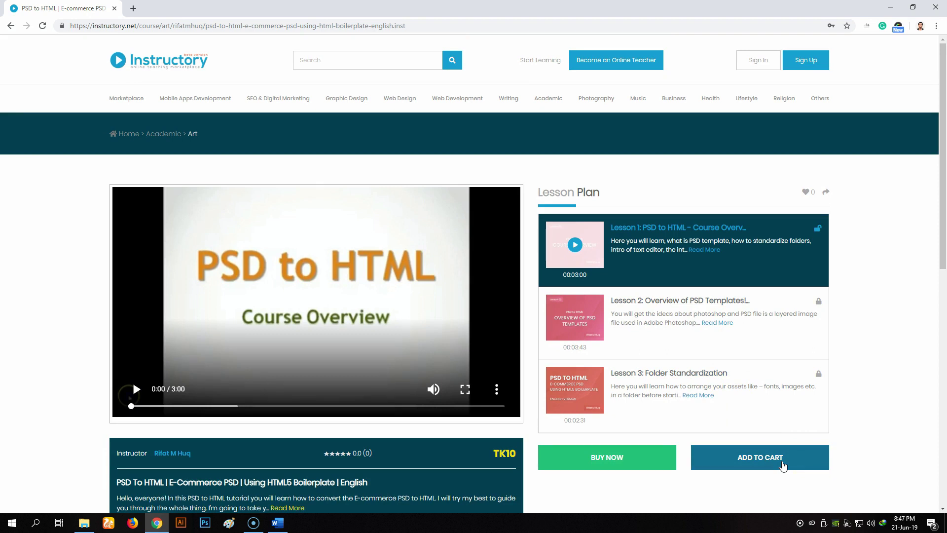
click(655, 468)
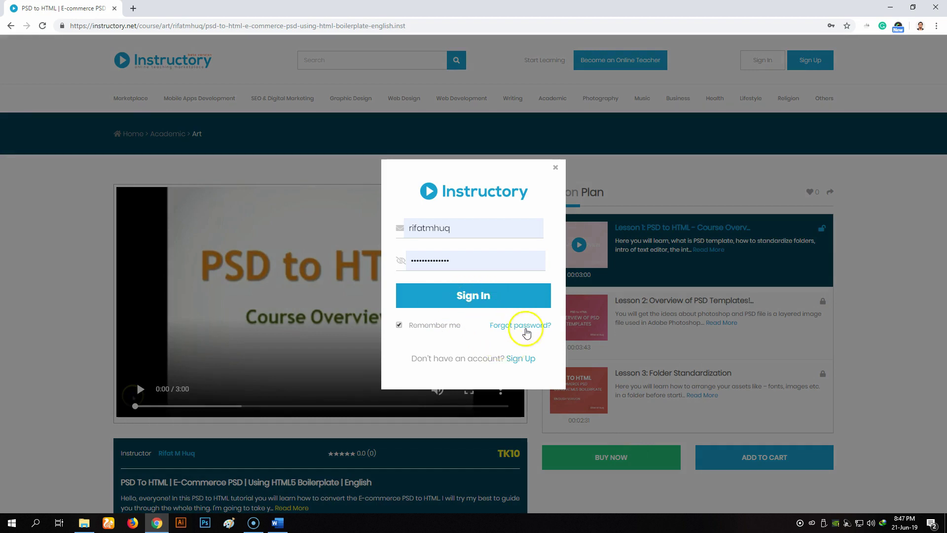
click(519, 359)
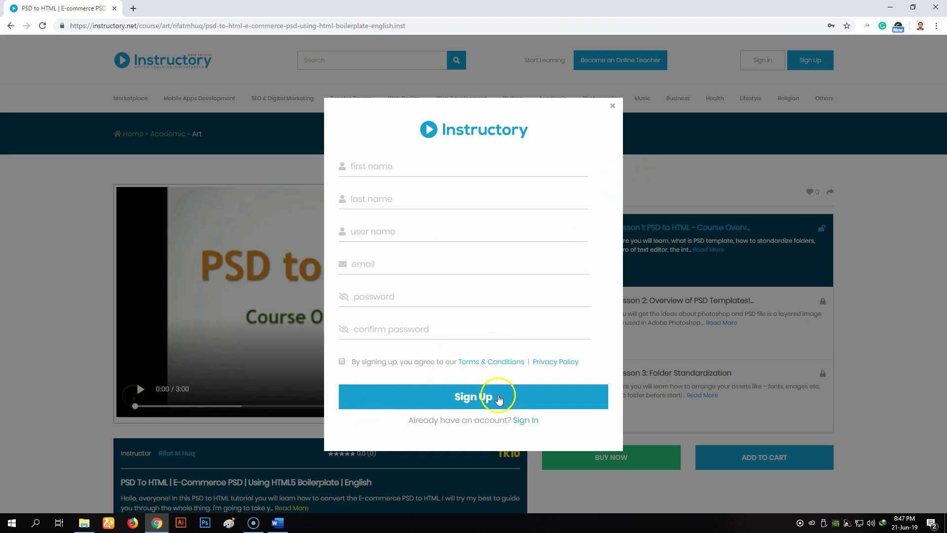
click(613, 106)
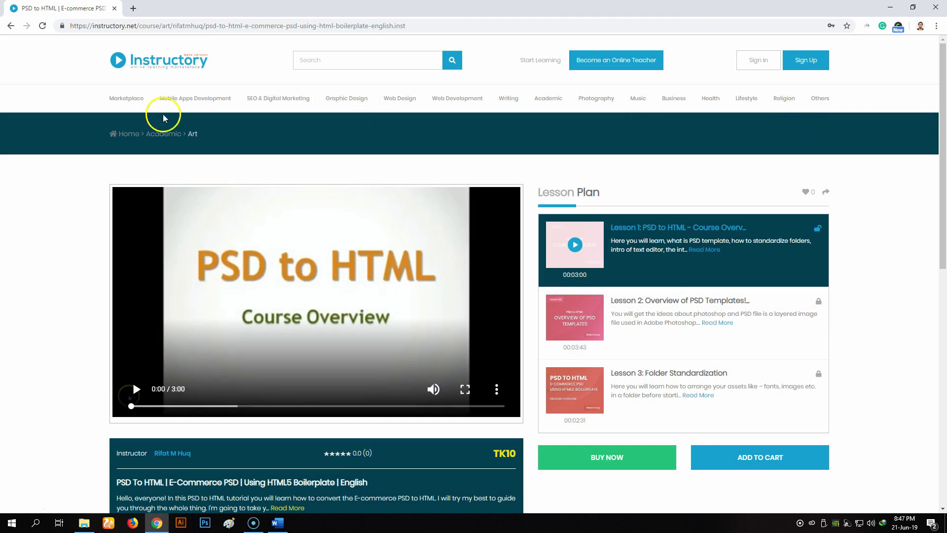
click(42, 26)
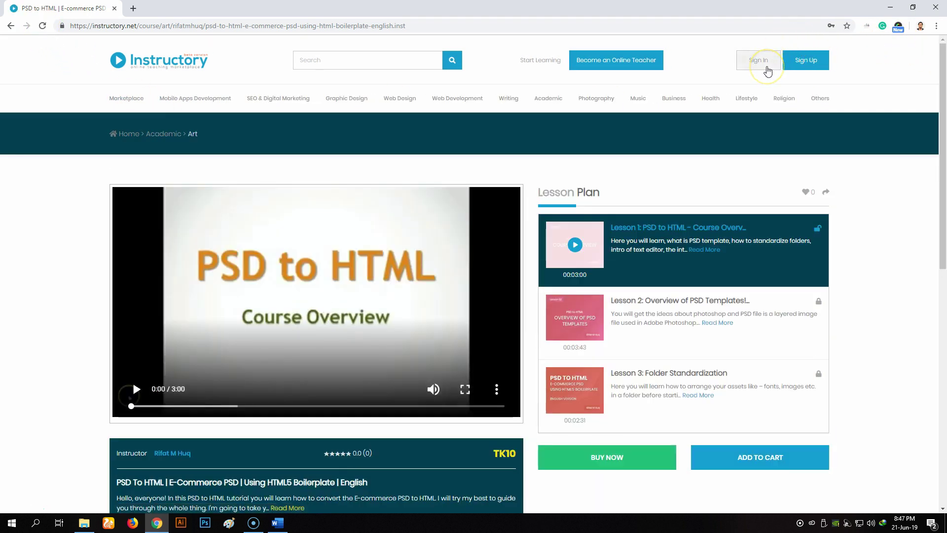
Step: Sign in with the student's e-mail address and password, declining to save the password
click(766, 67)
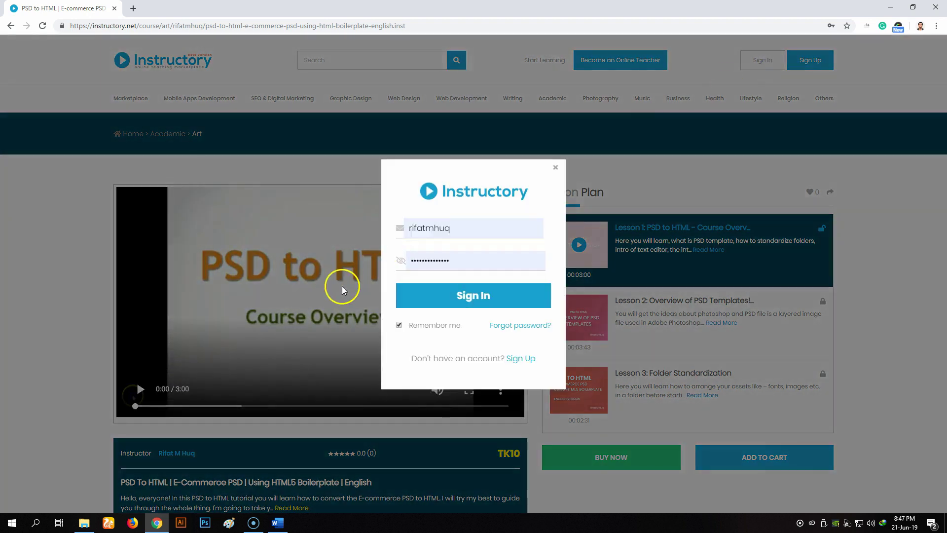
double_click(463, 230)
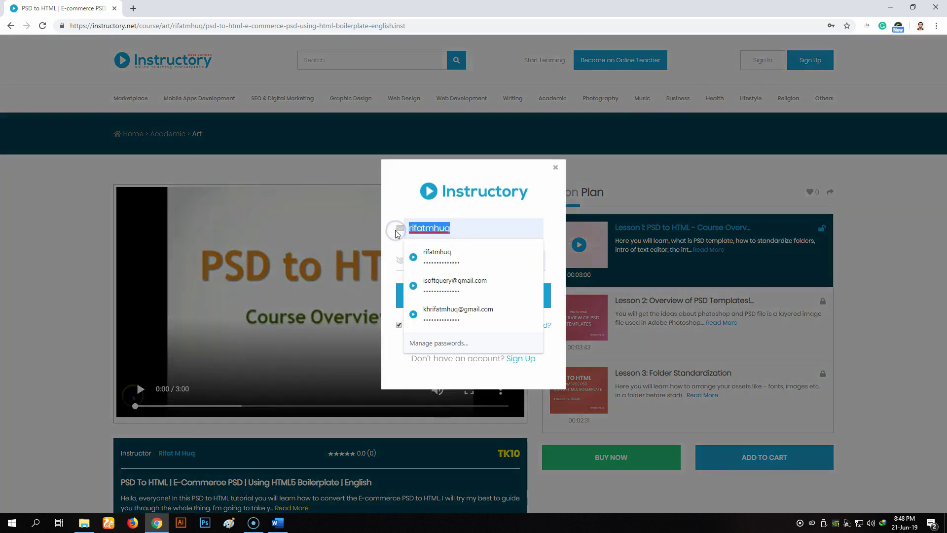
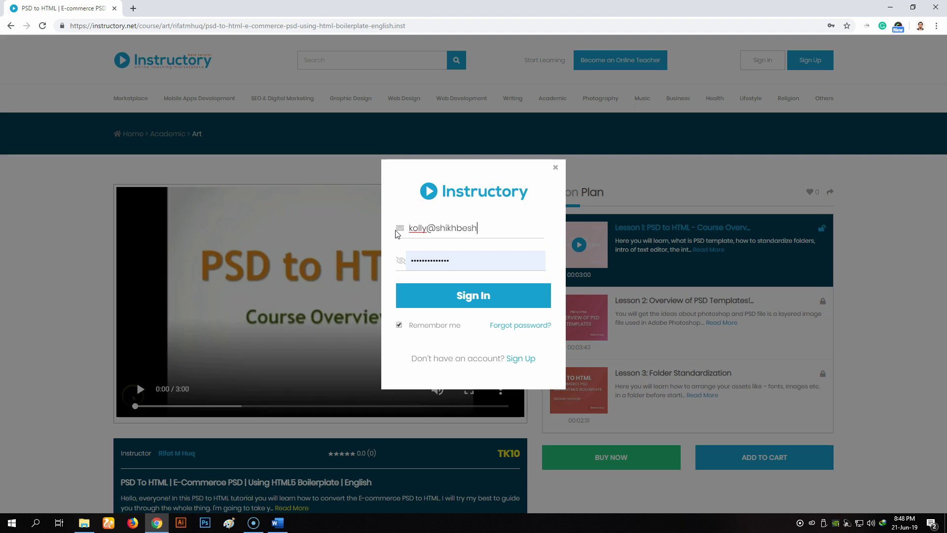
drag(452, 262, 411, 262)
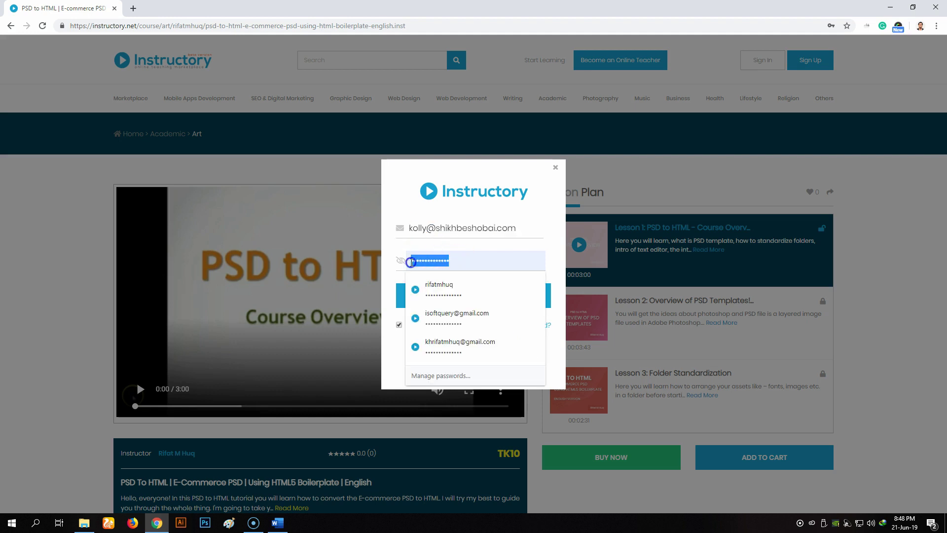
key(BackSpace)
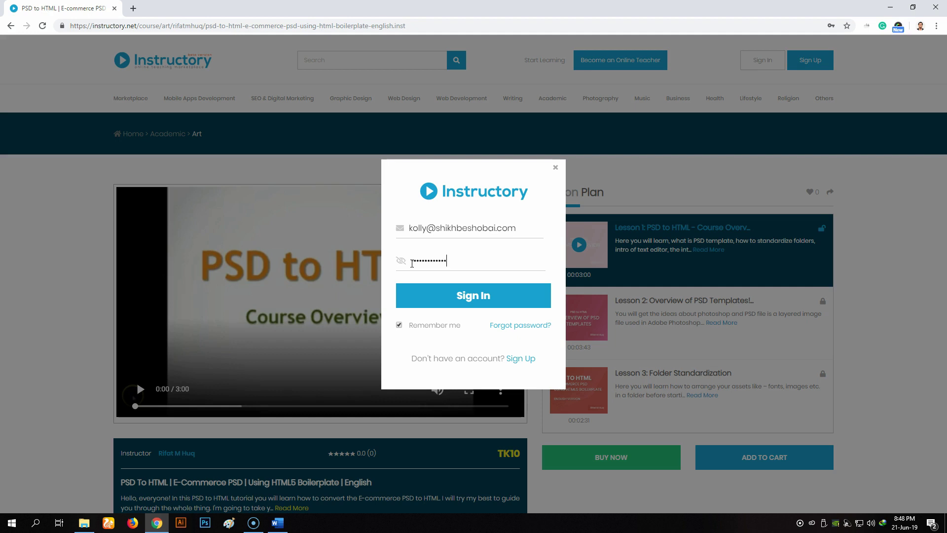
key(Return)
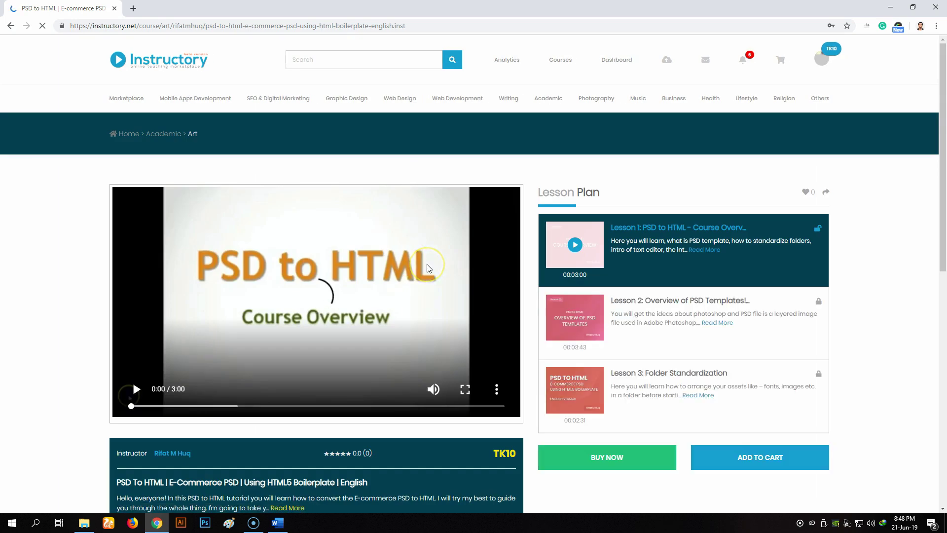
click(834, 109)
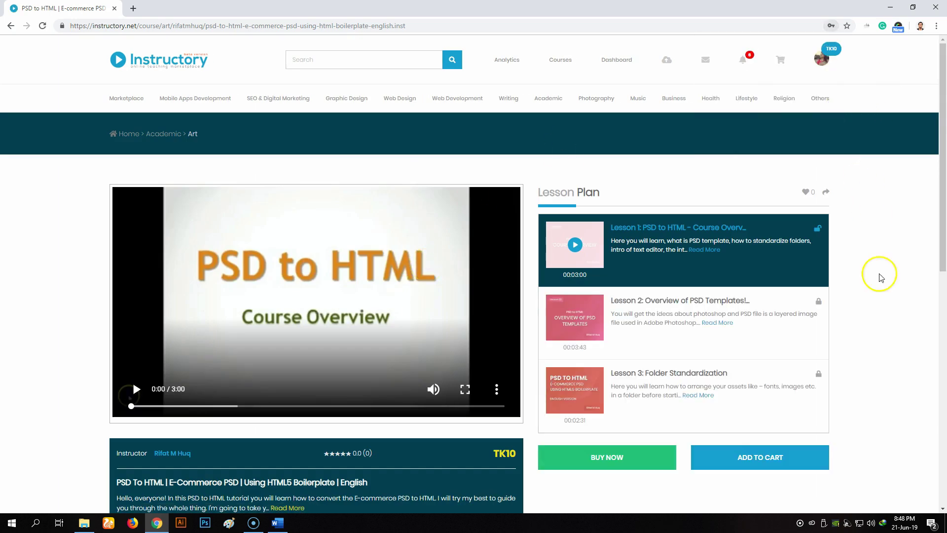
Step: Add the PSD to HTML course to the cart and check the TK10 cart total
scroll(862, 429, down, 1)
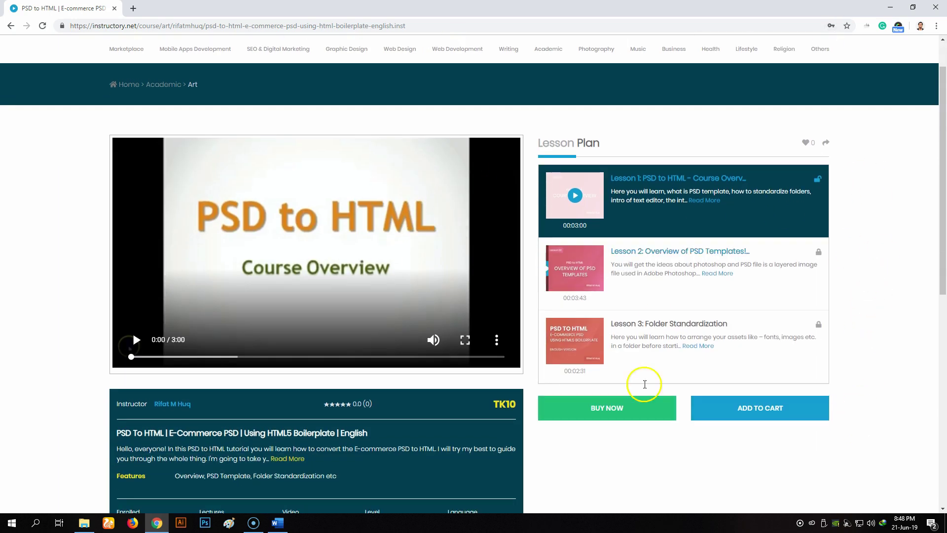
scroll(806, 476, up, 1)
scroll(806, 476, up, 1)
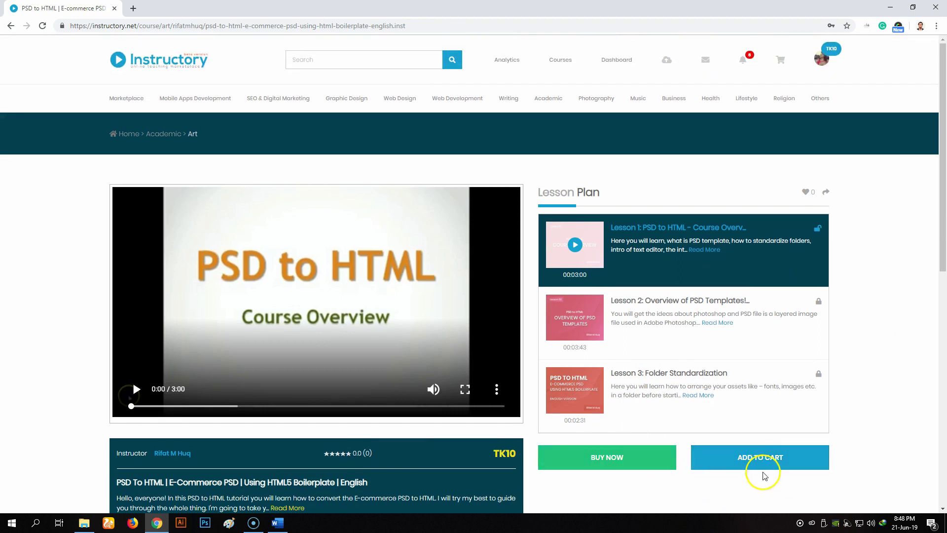
click(766, 470)
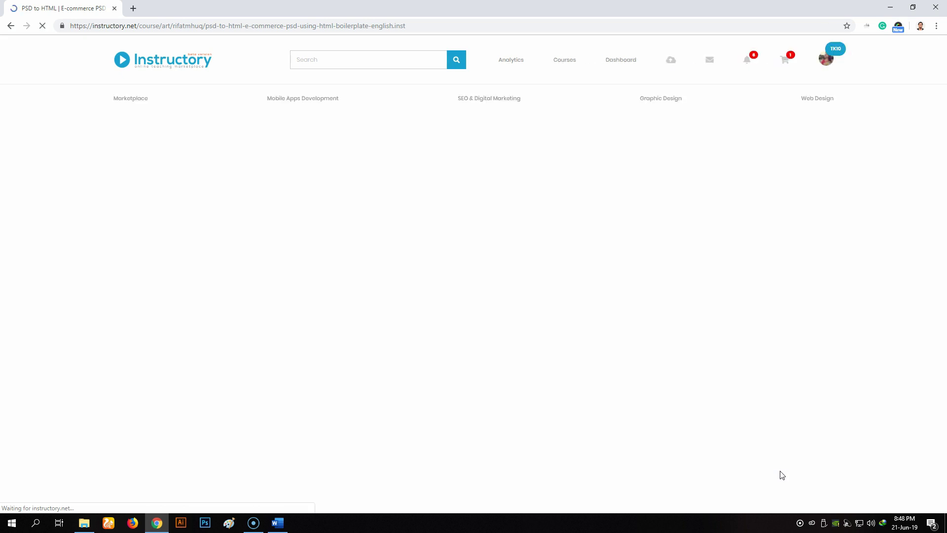
click(785, 61)
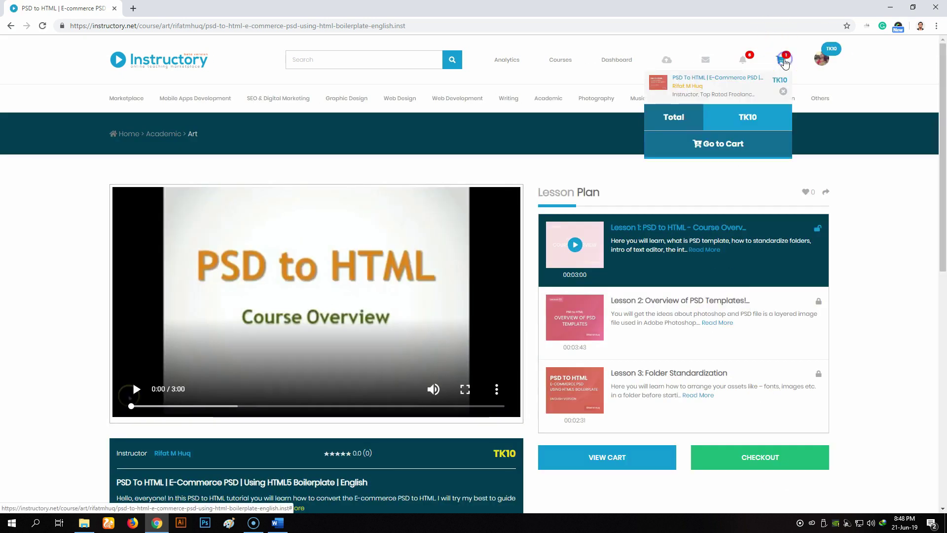
click(721, 145)
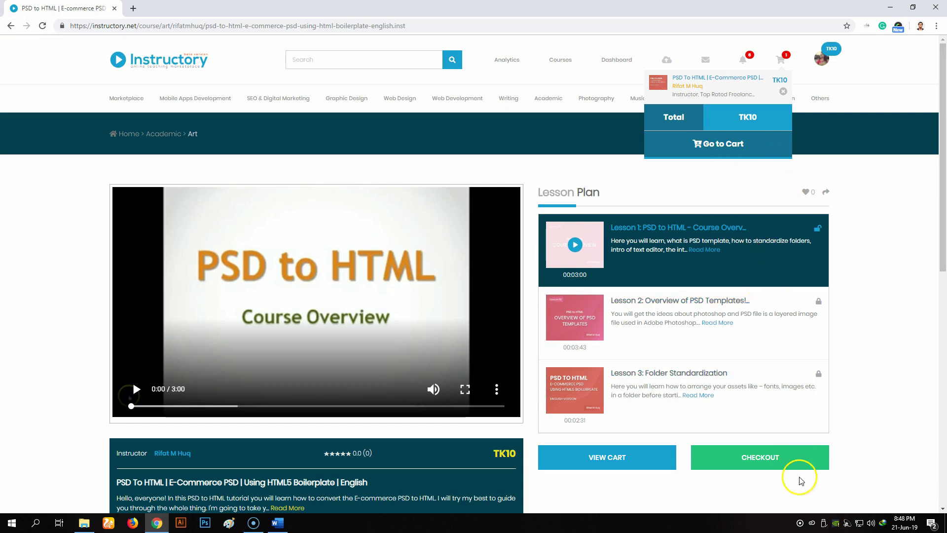
Step: On the full cart page, try the coupon code field, then proceed to checkout with TK12 payable
click(717, 144)
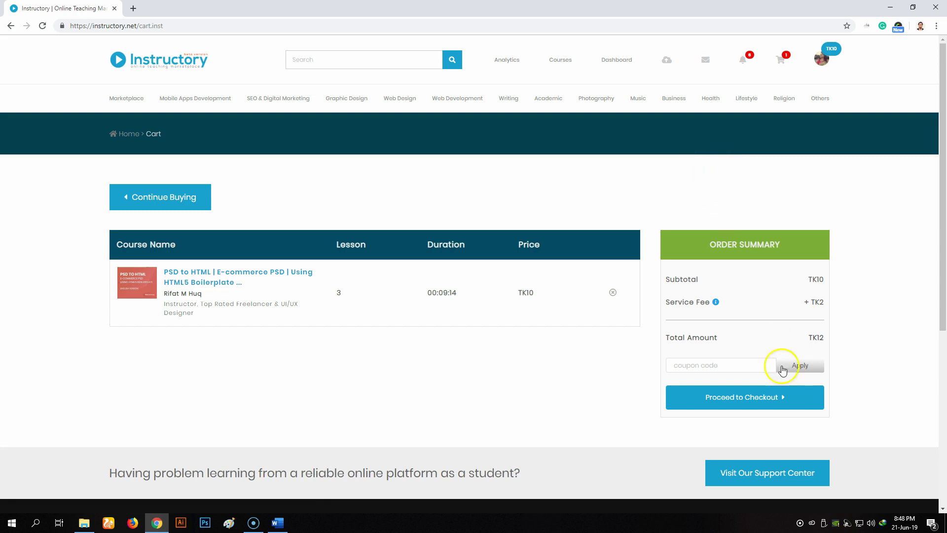
click(748, 368)
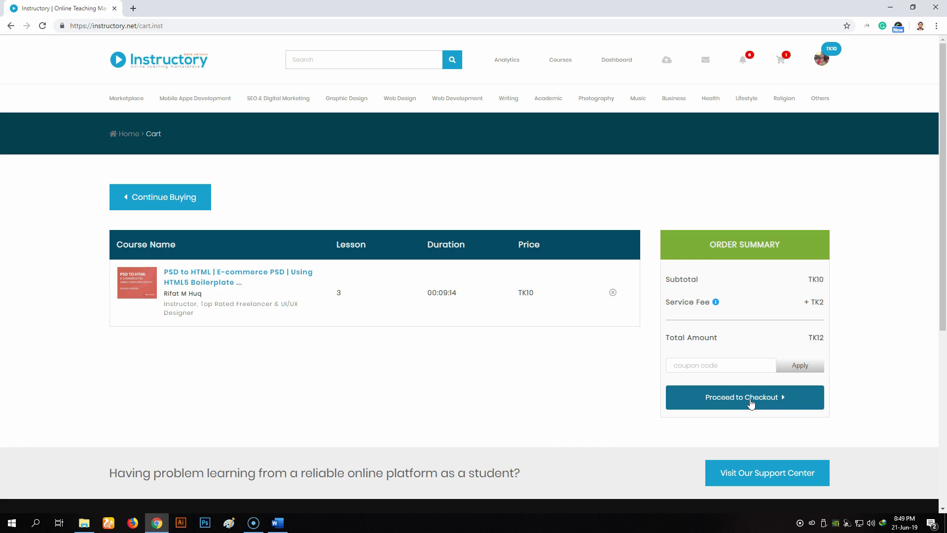
click(751, 403)
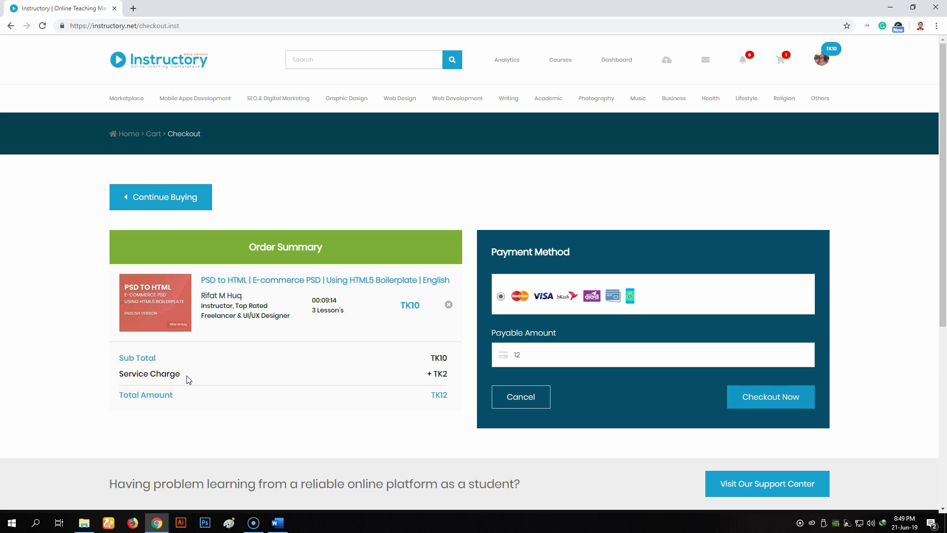
Step: Check the payable amount of 12 in the checkout order summary
click(544, 358)
Step: Place the order, fill the SSLCommerz contact number from autofill, and continue to payment
click(792, 399)
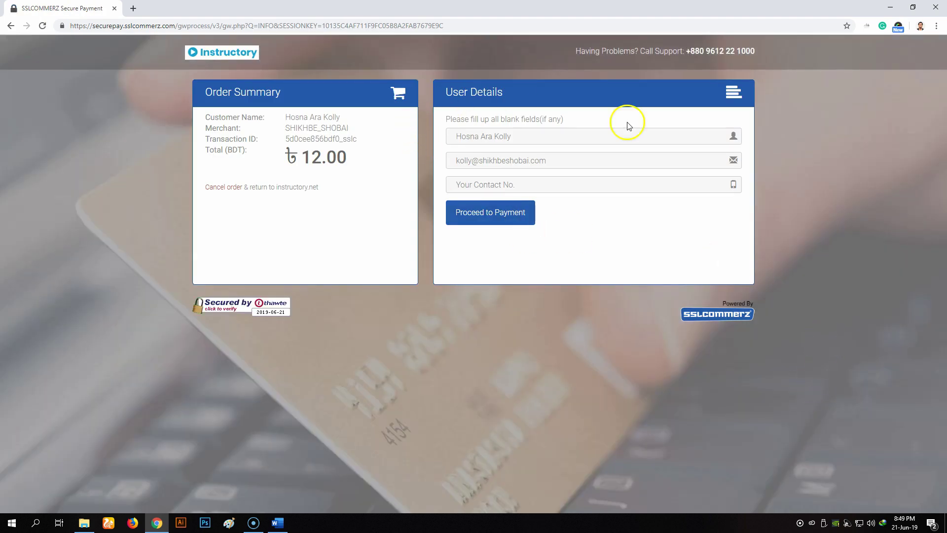
click(513, 138)
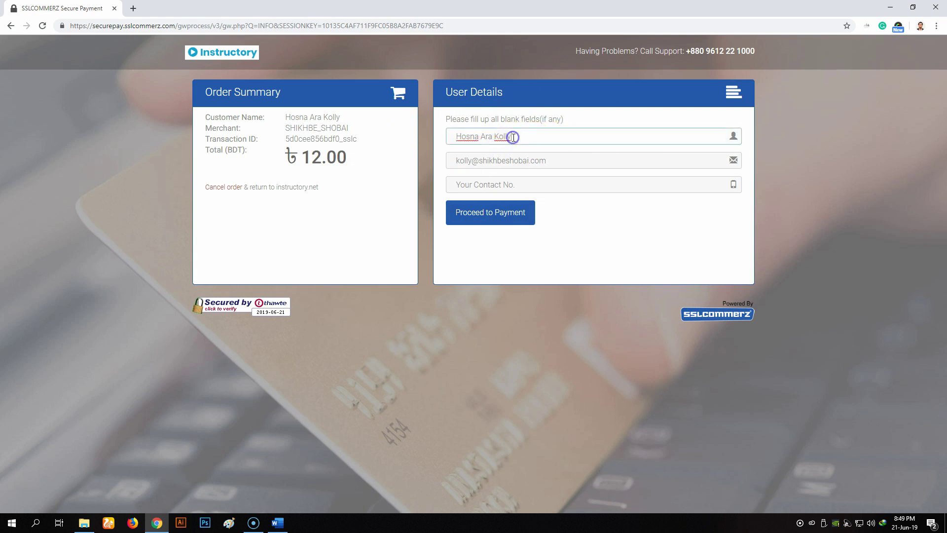
click(519, 164)
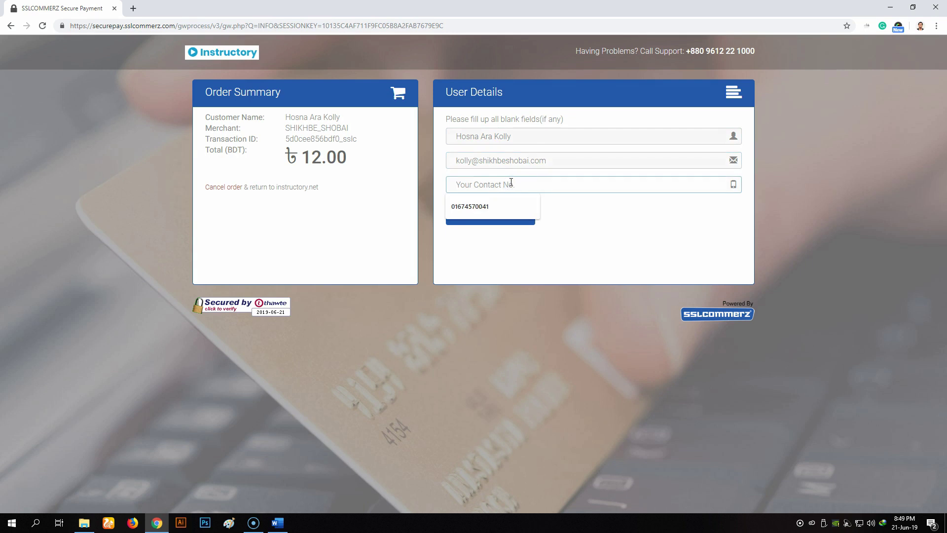
click(520, 210)
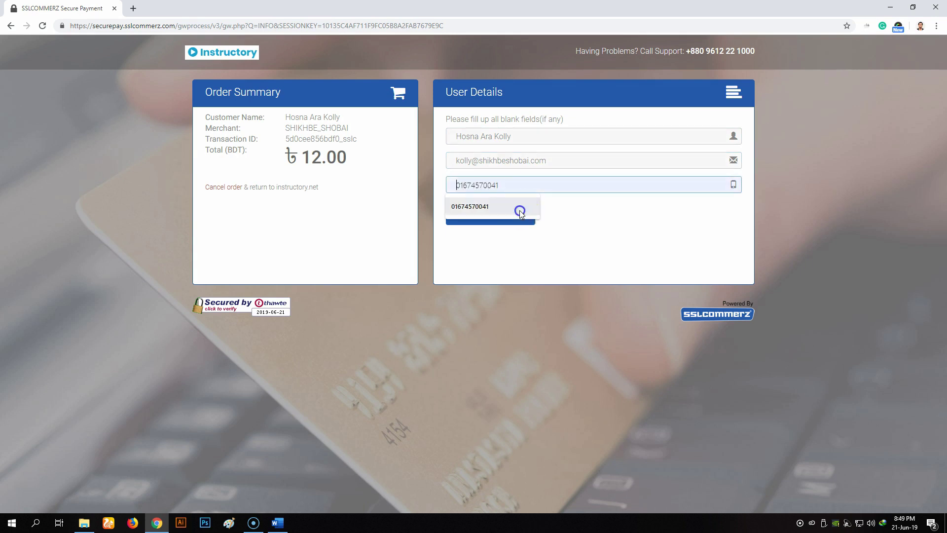
click(508, 220)
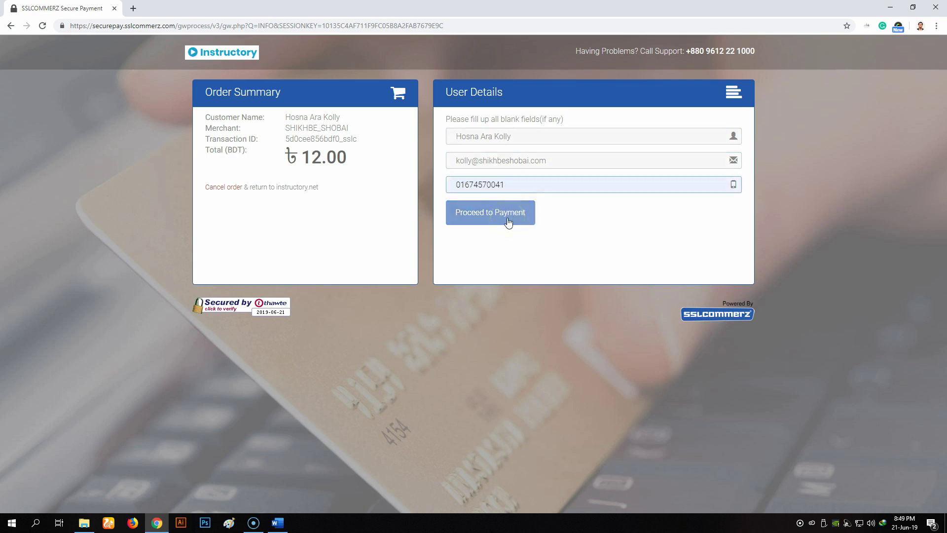
click(508, 222)
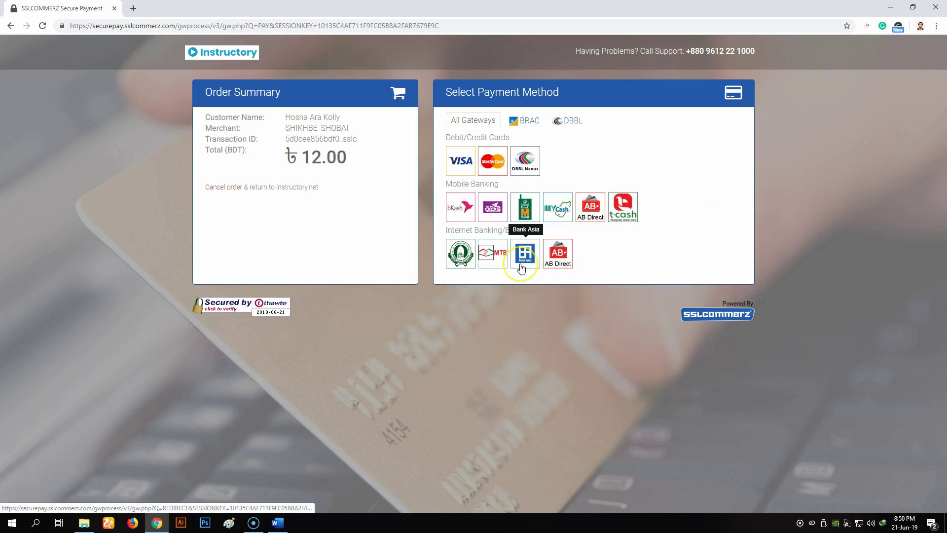
Step: Choose bKash under Mobile Banking as the payment method
click(571, 270)
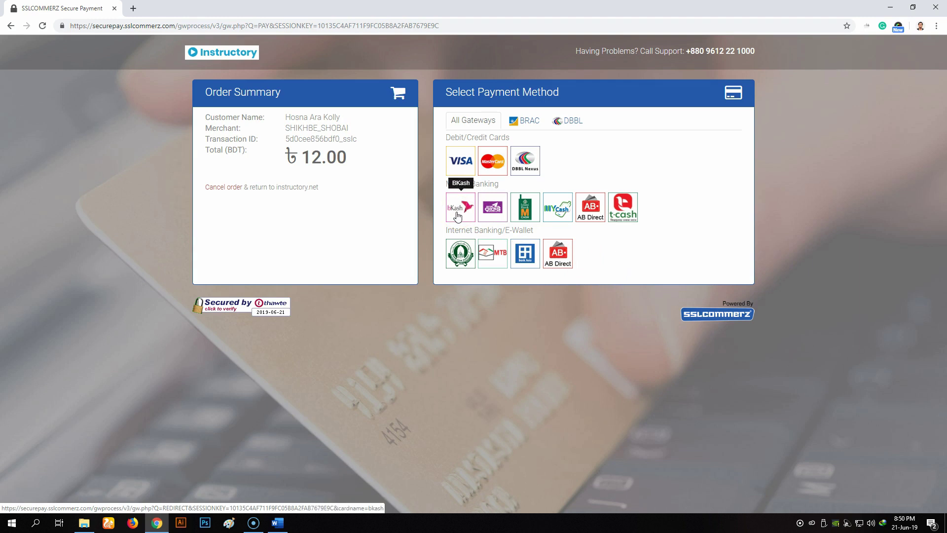
click(457, 216)
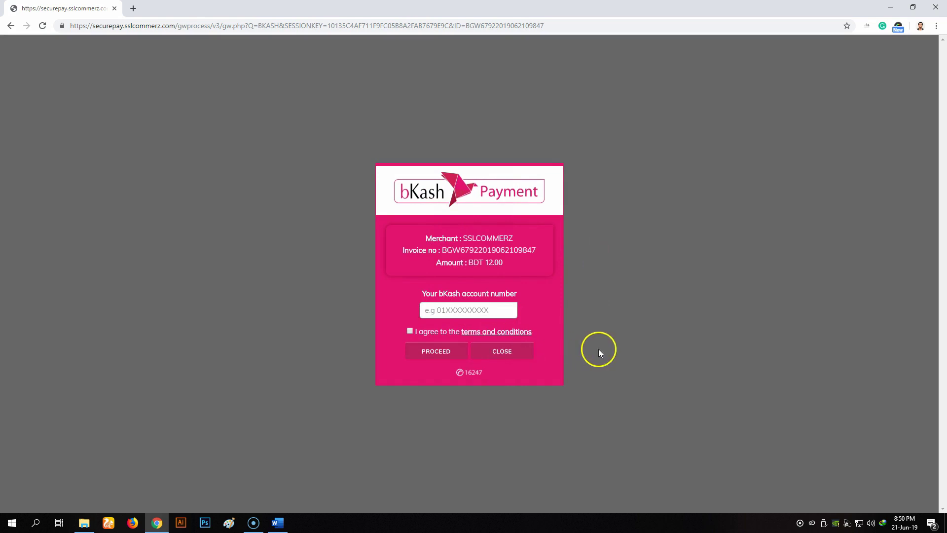
Step: Enter the bKash account number, accept the terms and conditions, and submit
click(439, 309)
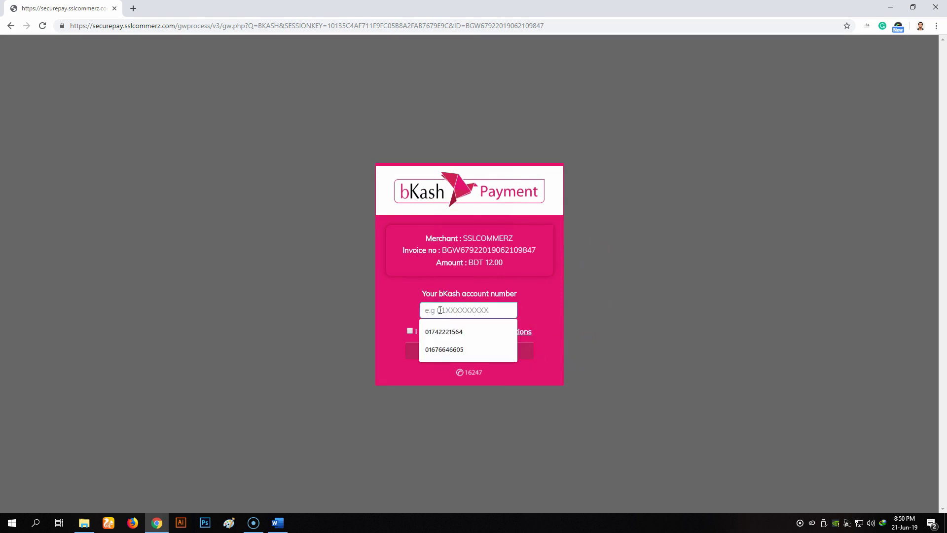
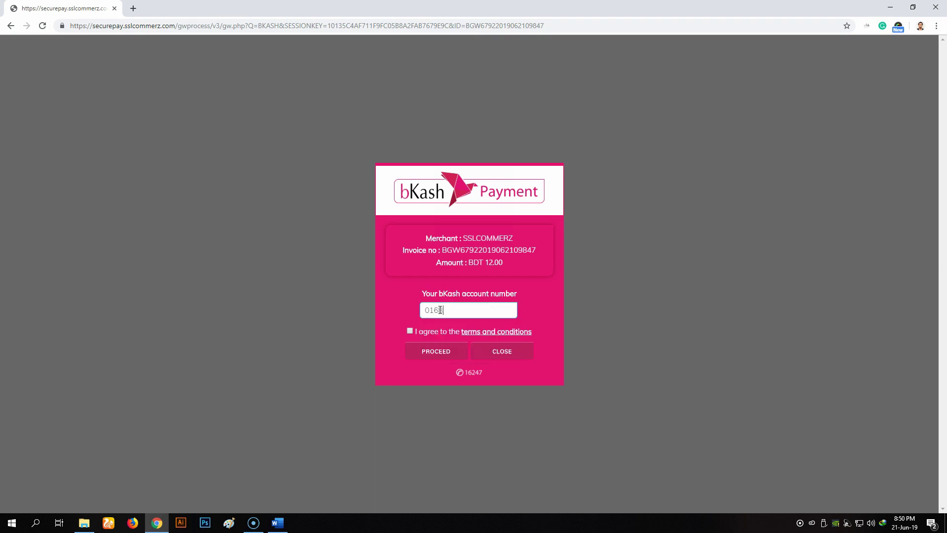
click(410, 332)
click(410, 332)
click(443, 353)
click(468, 257)
Step: Enter the received bKash verification code and submit it
click(484, 263)
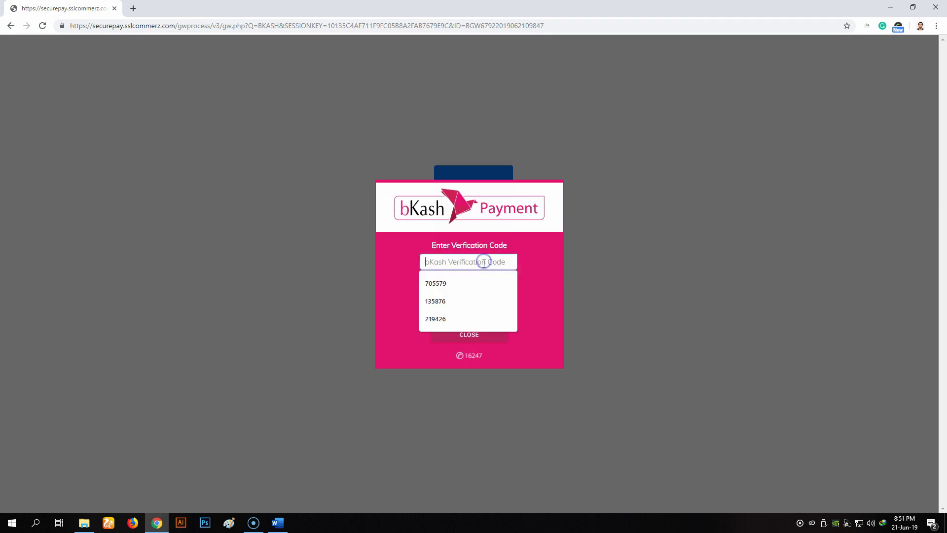
click(563, 267)
click(474, 261)
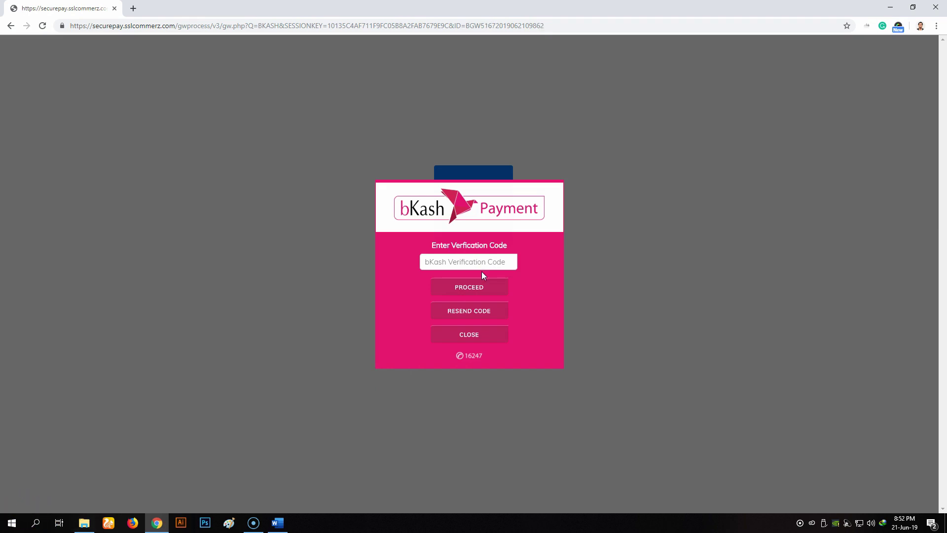
click(484, 264)
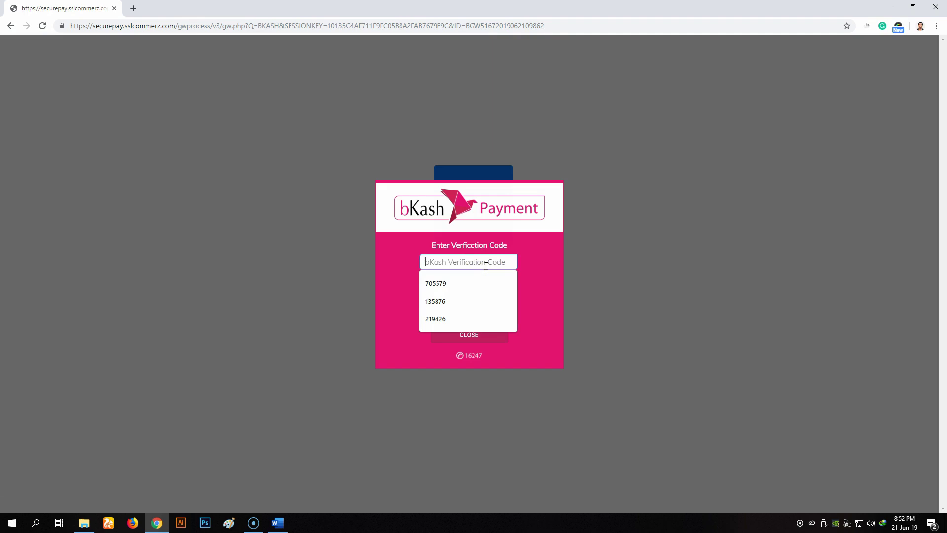
click(485, 266)
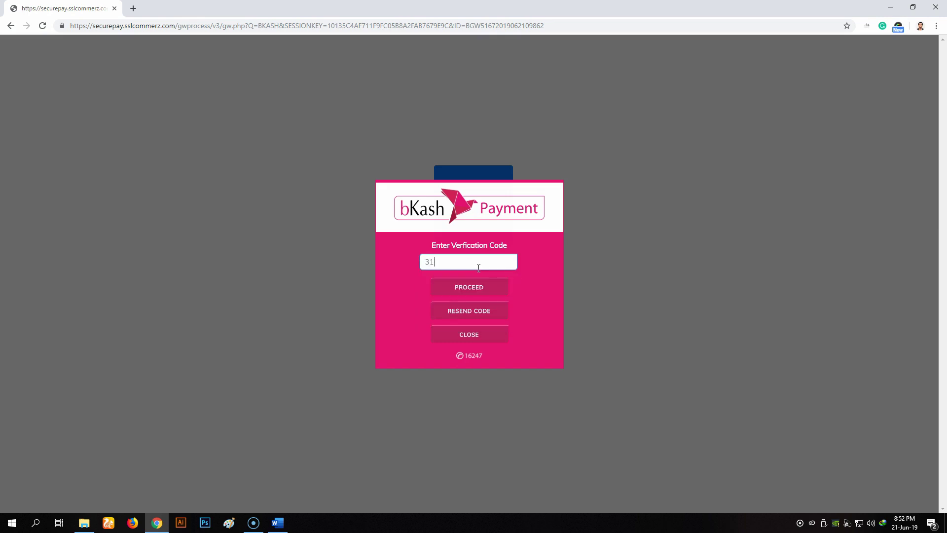
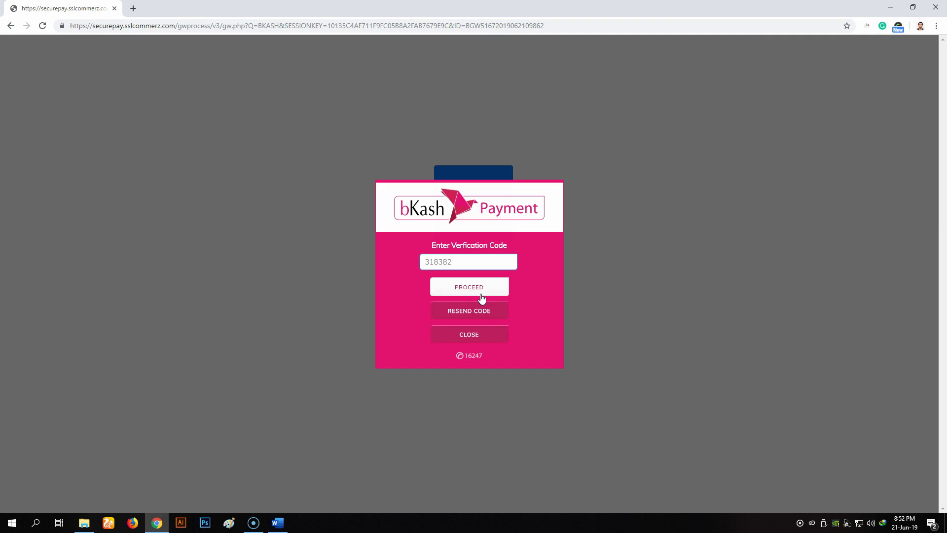
click(466, 271)
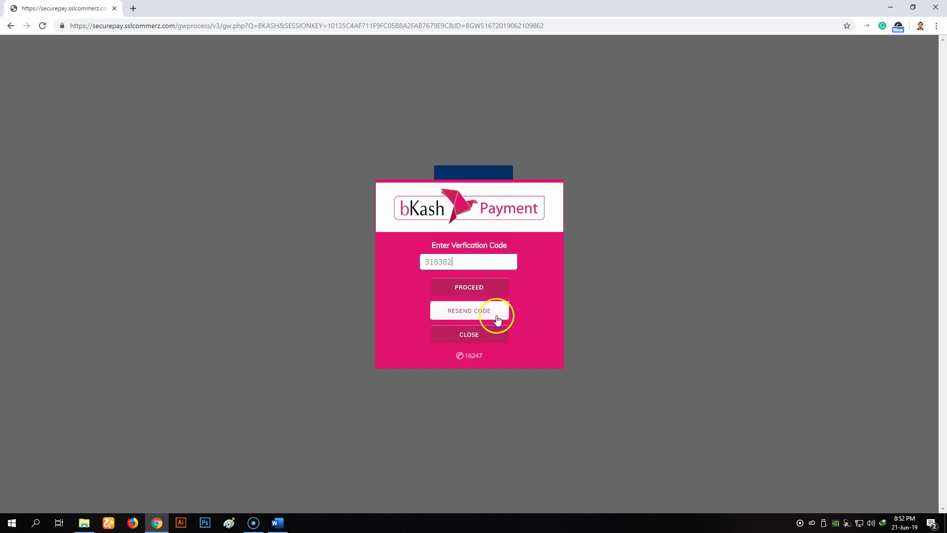
click(493, 296)
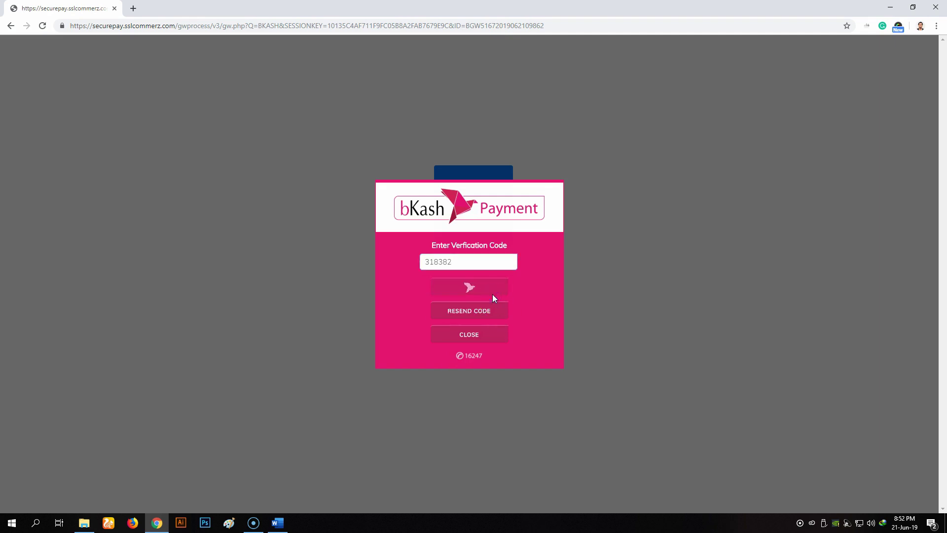
click(462, 276)
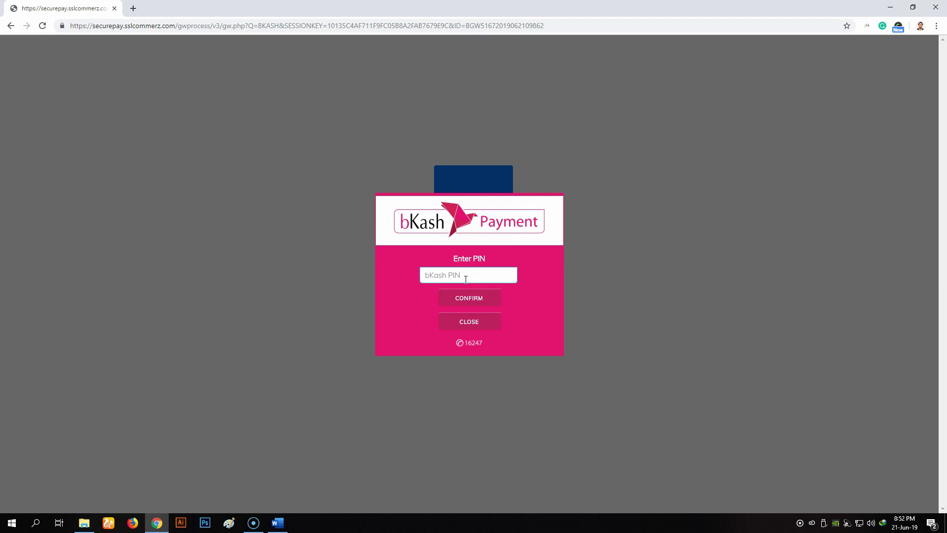
Step: Enter the bKash account PIN and confirm the 12.00 BDT payment
text(*****)
click(490, 297)
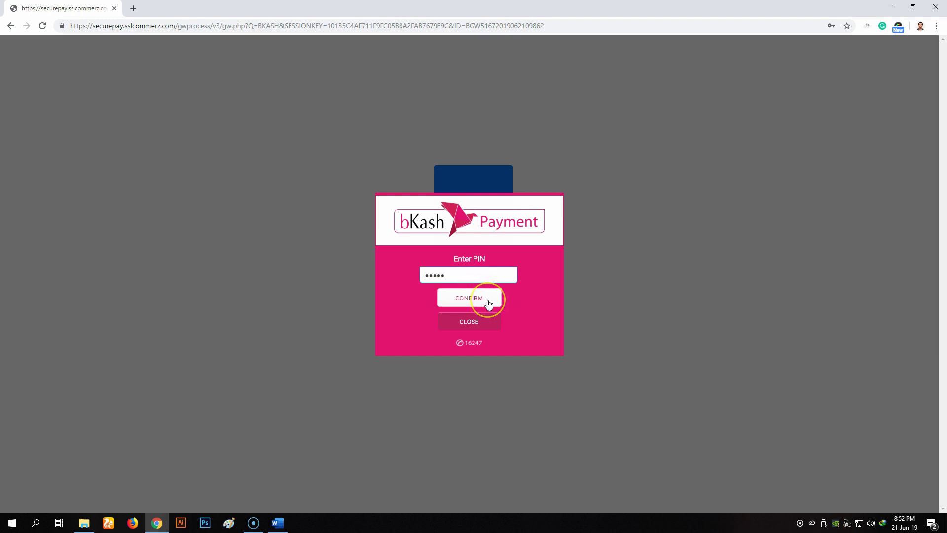
click(489, 302)
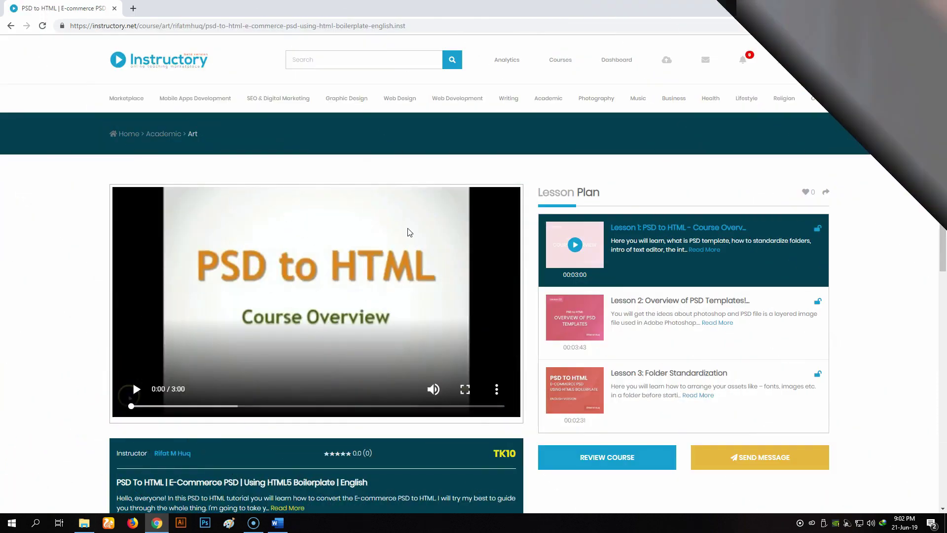
Step: View the PSD to HTML enrollment message in the notifications, then close the list
click(423, 254)
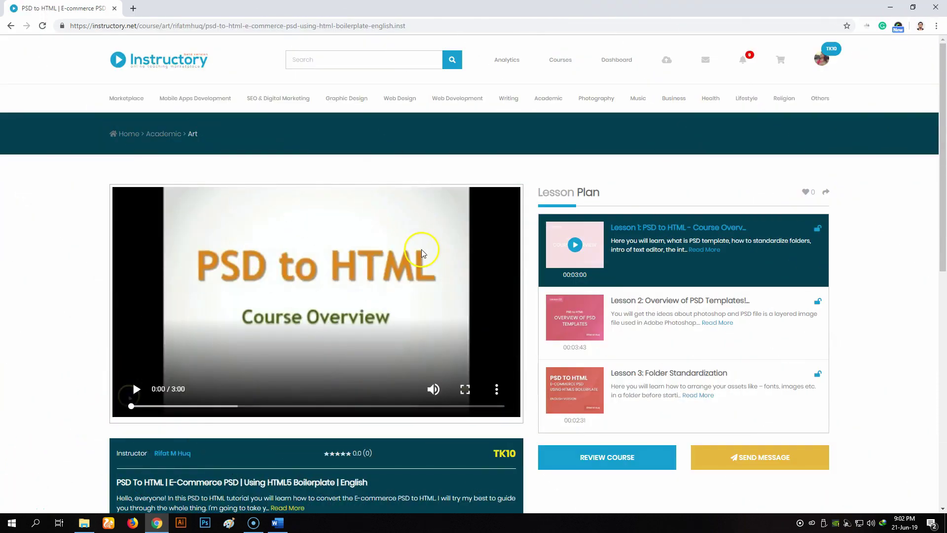
click(745, 67)
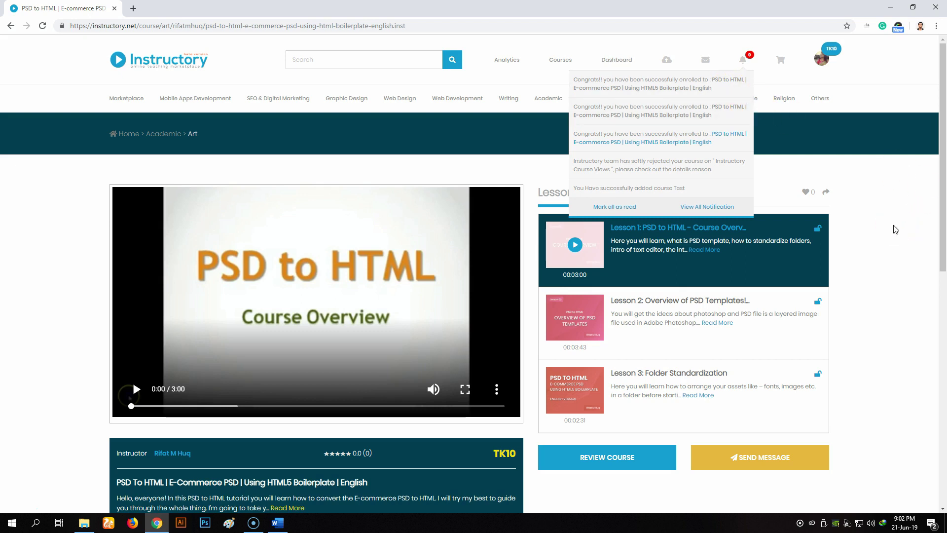
click(892, 225)
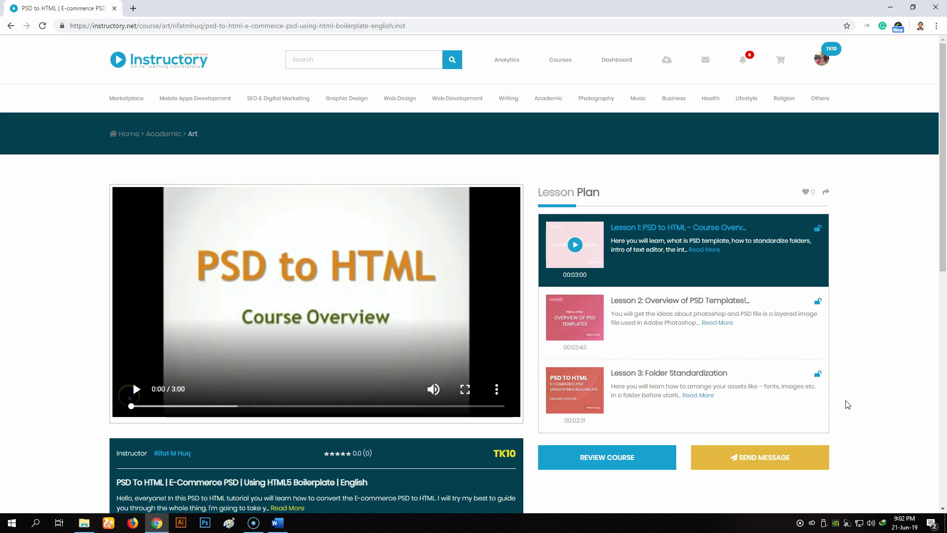
scroll(847, 402, down, 2)
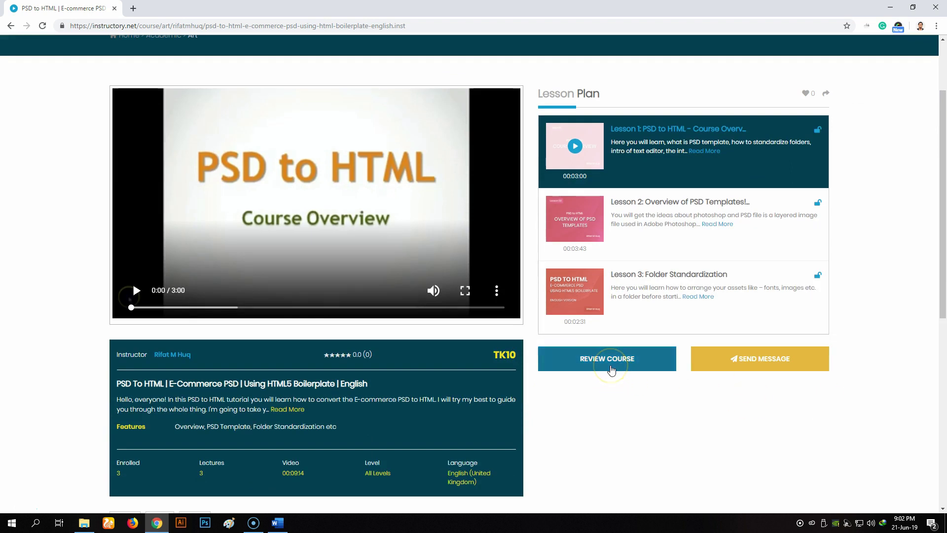
Step: Write a five-star review of PSD to HTML with the comment 'Best Instructor'
click(611, 365)
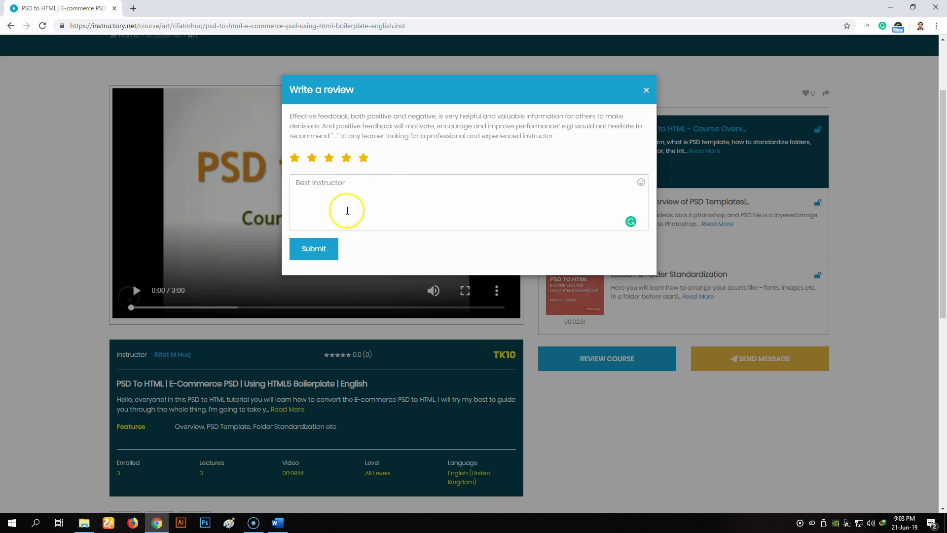
click(356, 184)
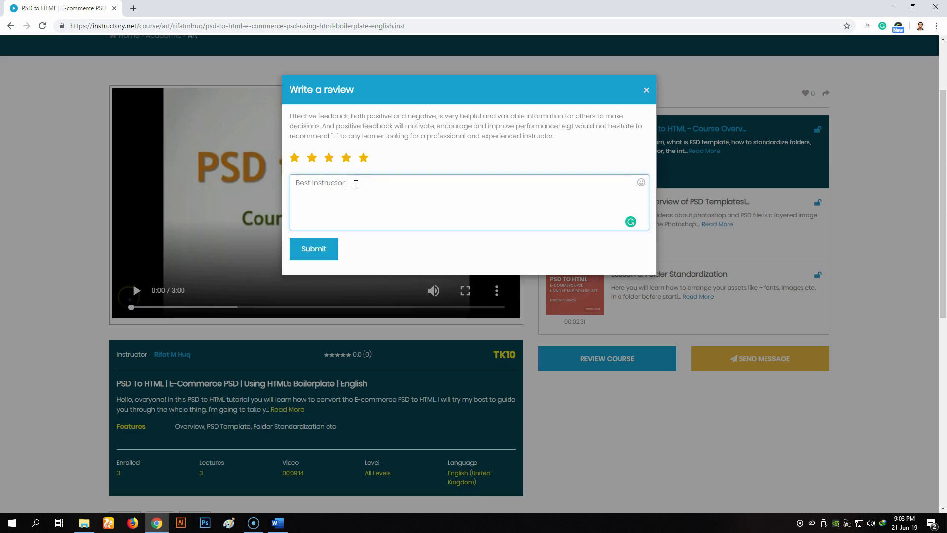